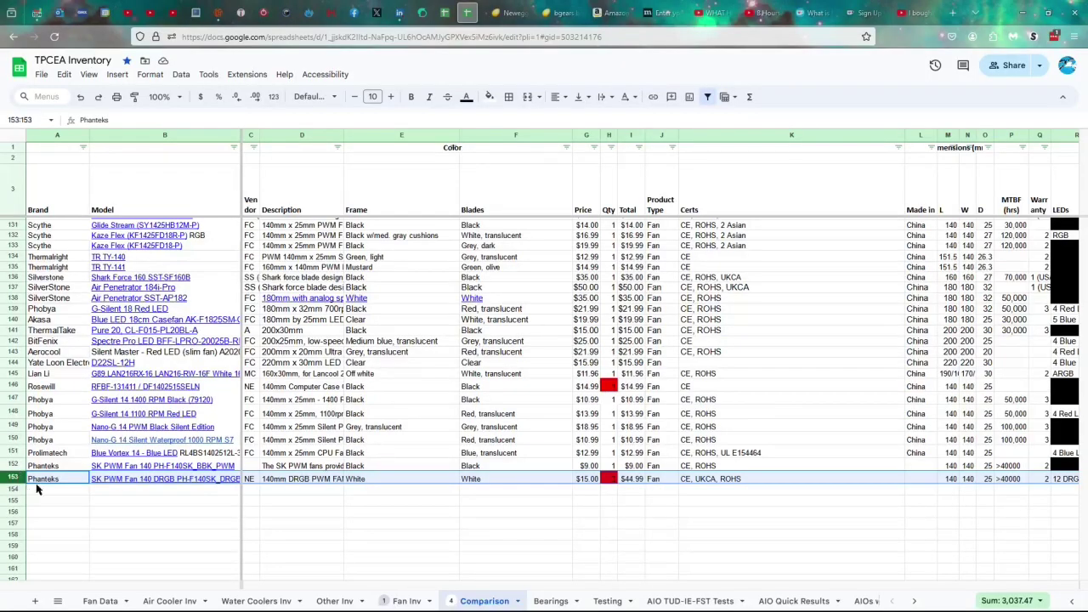
Step: Examine the model, vendor and description entries of the Phanteks SK PWM Fan 140 DRGB in row 153
{"action": "left_click", "coordinate": [109, 481]}
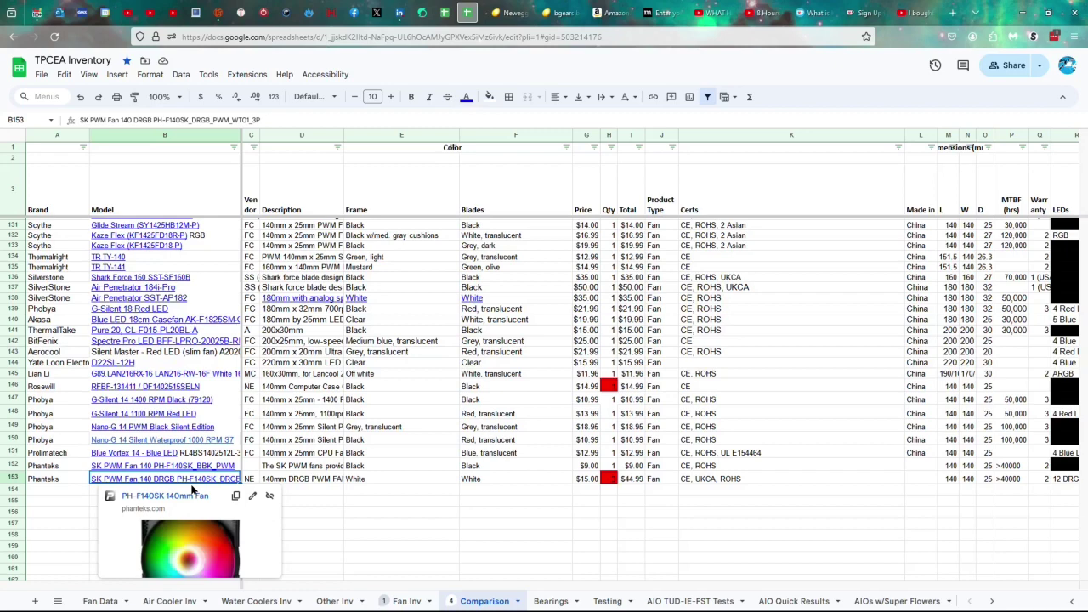
{"action": "key", "text": "Right"}
{"action": "key", "text": "Right"}
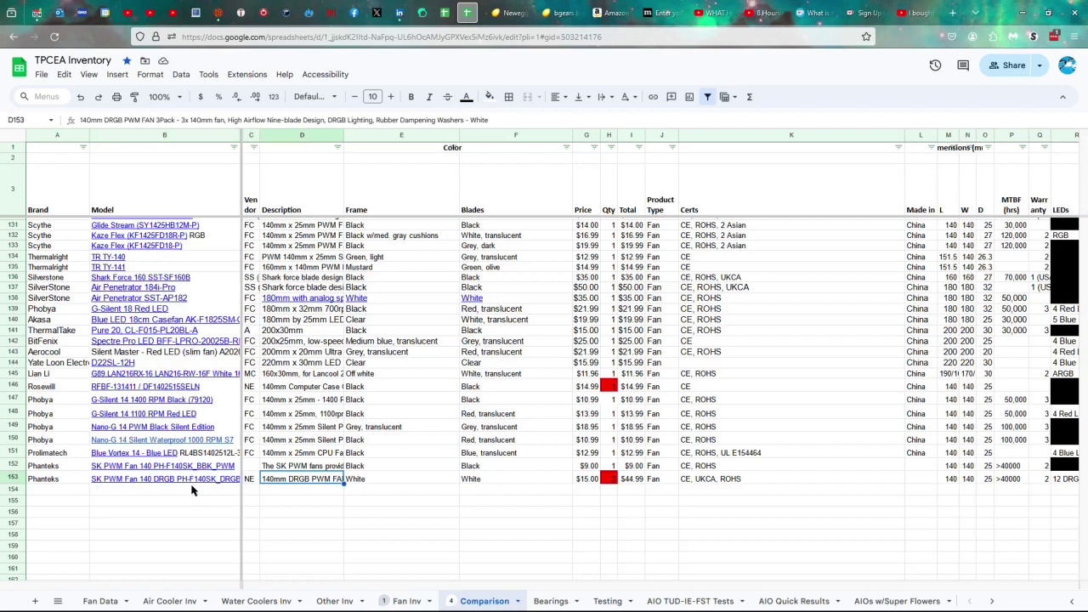
{"action": "key", "text": "Left"}
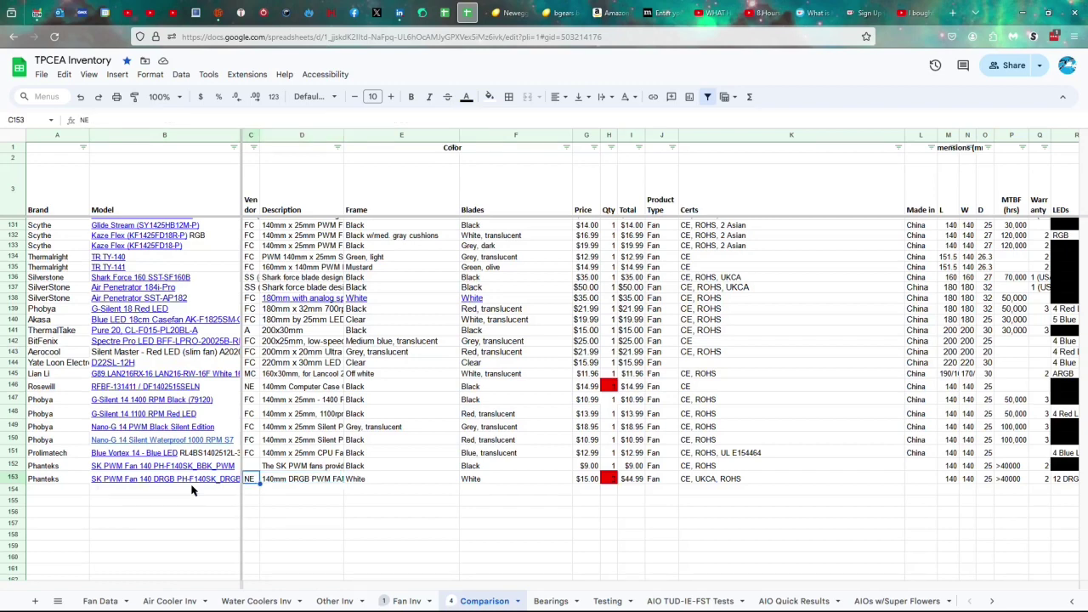
{"action": "key", "text": "Up"}
{"action": "key", "text": "Down"}
Step: Review the LED and ARGB brand compatibility entries of the Phanteks DRGB fan in row 153
{"action": "left_click_drag", "start_coordinate": [447, 588], "coordinate": [581, 605]}
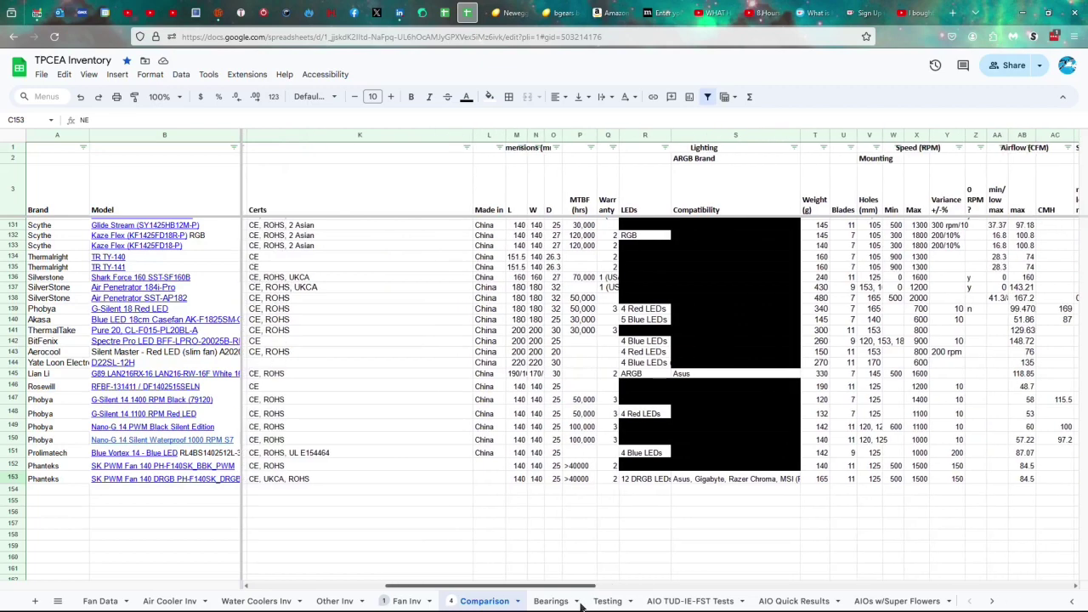
{"action": "left_click_drag", "start_coordinate": [580, 605], "coordinate": [589, 608]}
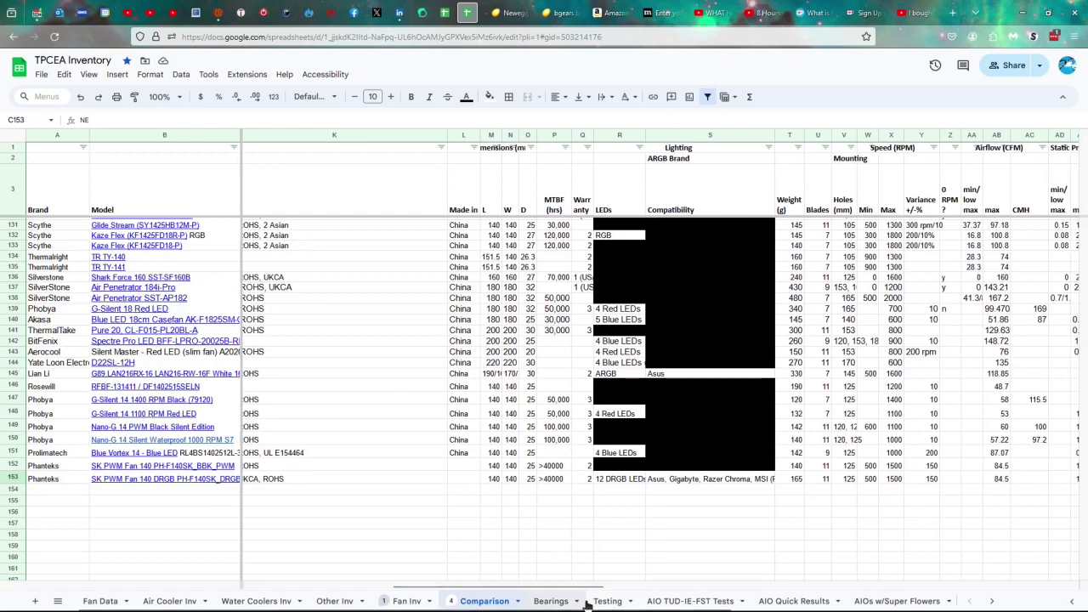
{"action": "left_click_drag", "start_coordinate": [502, 590], "coordinate": [567, 591]}
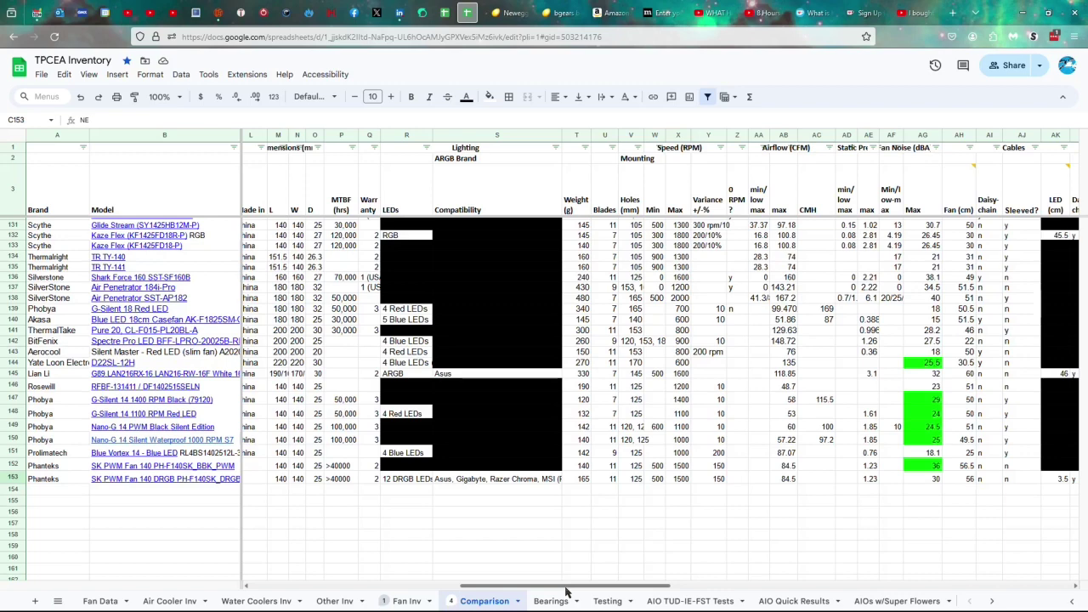
{"action": "left_click", "coordinate": [418, 481]}
{"action": "left_click", "coordinate": [468, 484]}
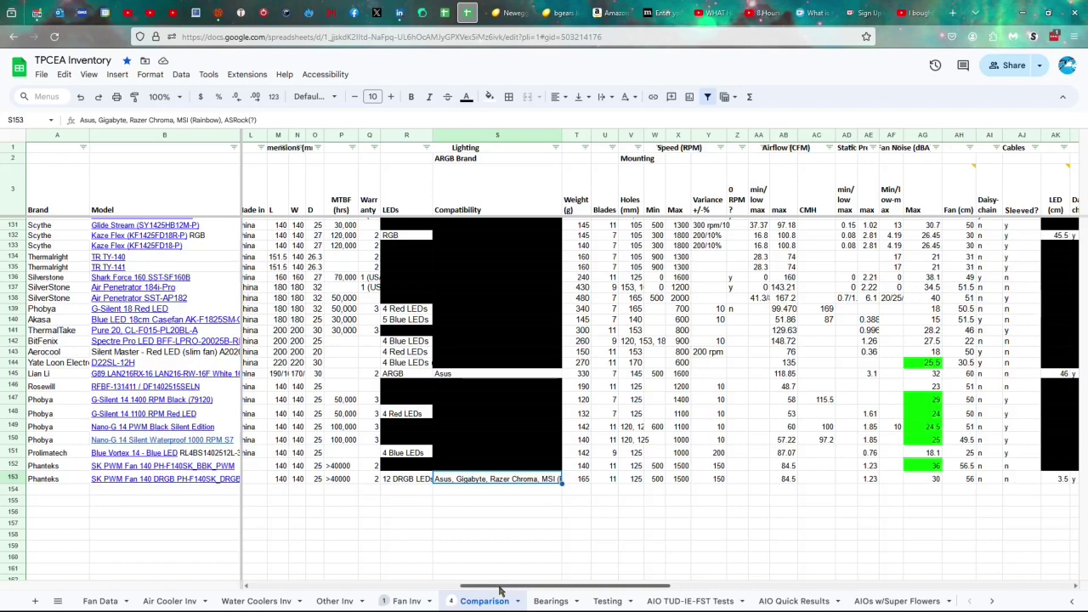
{"action": "left_click_drag", "start_coordinate": [500, 590], "coordinate": [590, 587]}
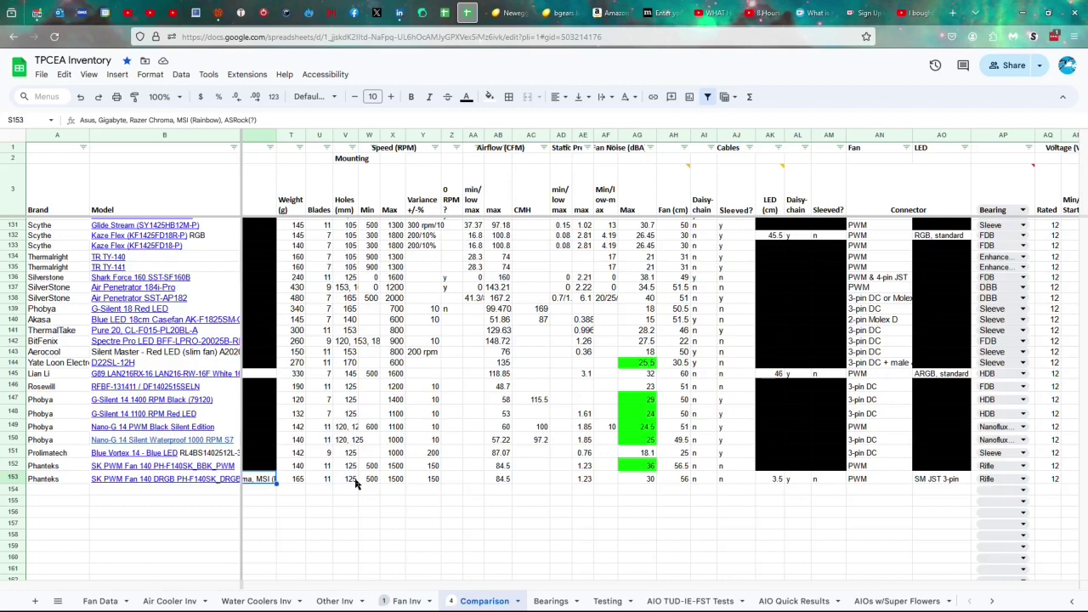
Step: Set the blade count to 9 for both Phanteks SK PWM 140 fans in rows 152 and 153
{"action": "left_click", "coordinate": [330, 481]}
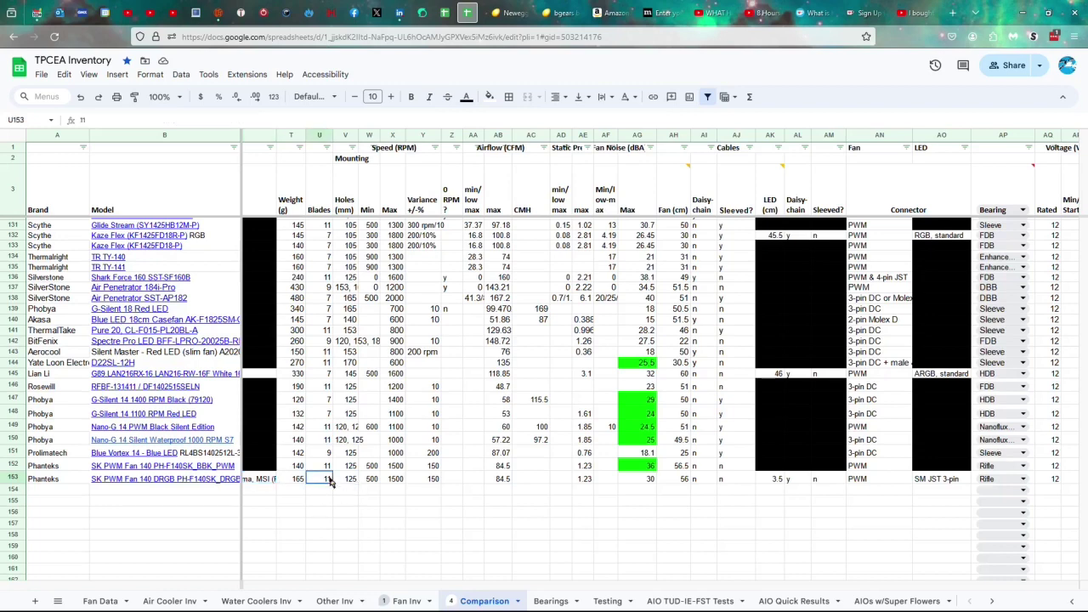
{"action": "type", "text": "9"}
{"action": "key", "text": "alt+Tab"}
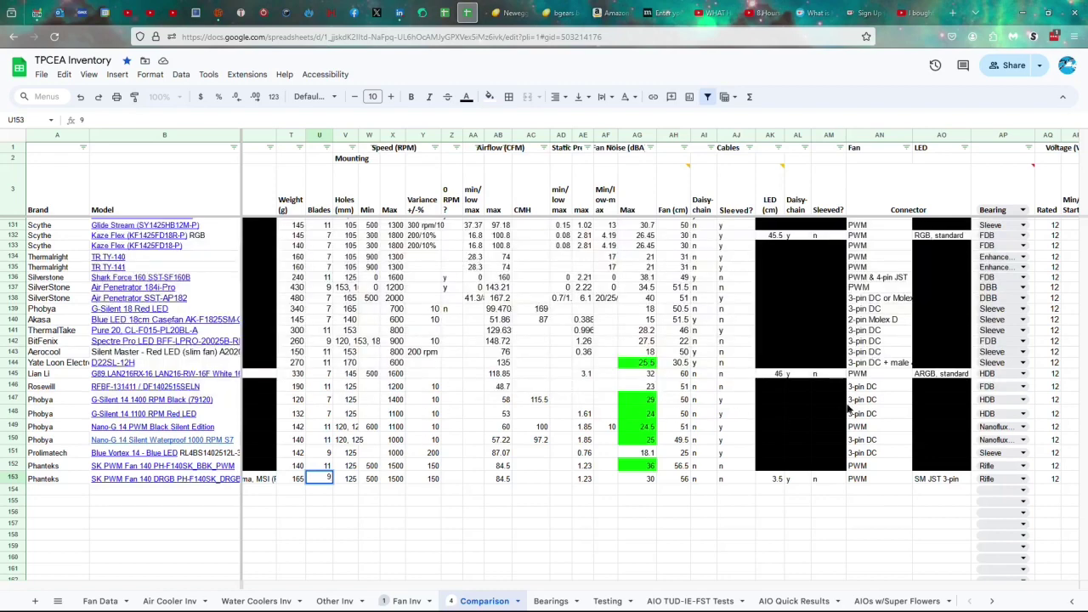
{"action": "key", "text": "Tab"}
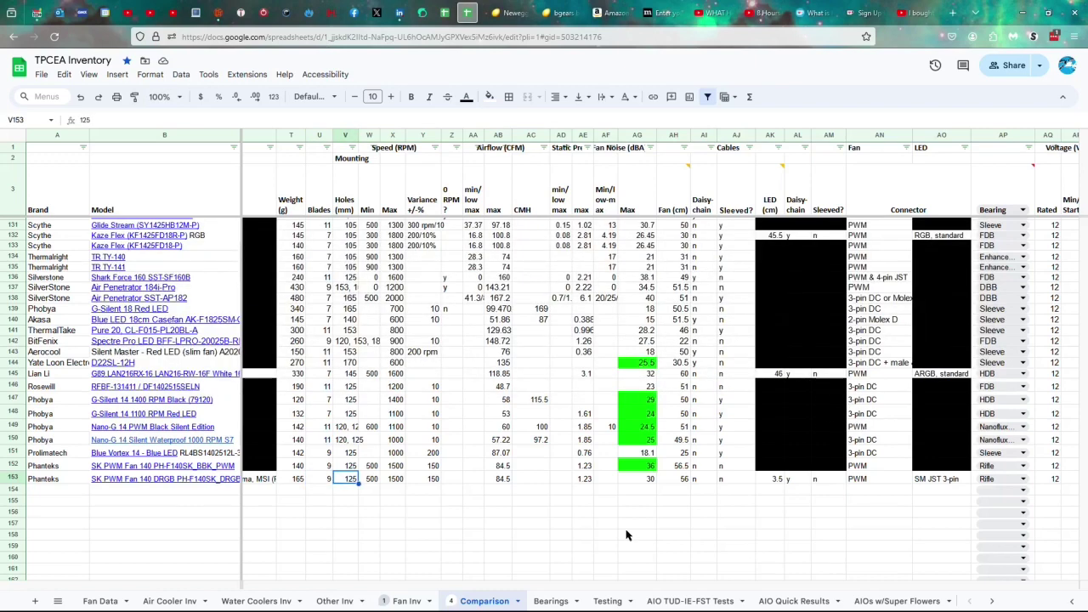
{"action": "key", "text": "Tab"}
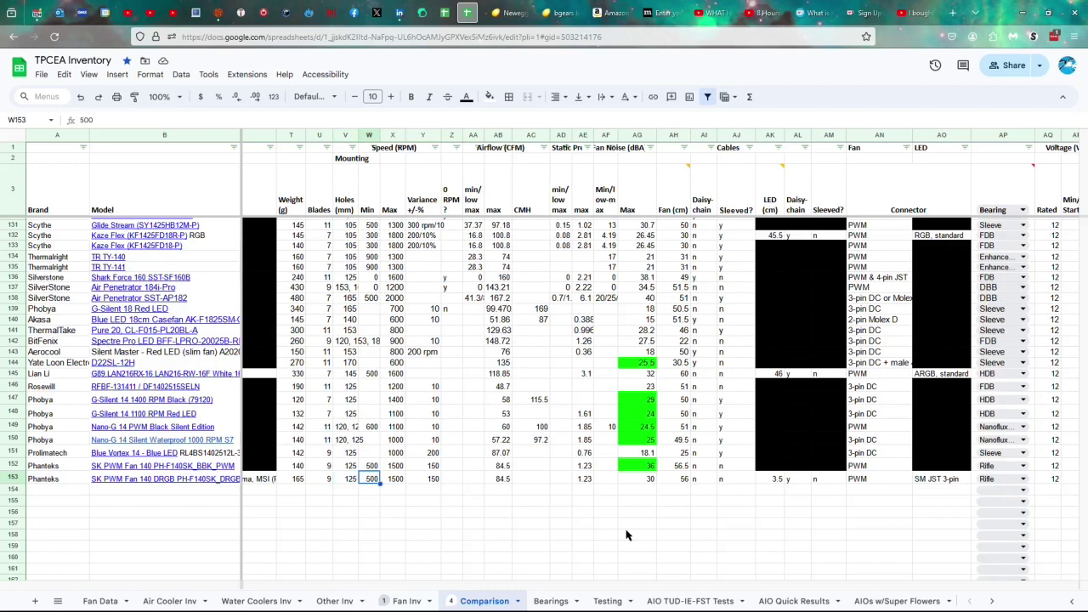
Step: Copy the maximum fan noise value of 30 dBA from row 153 to the other Phanteks fan in row 152
{"action": "left_click", "coordinate": [646, 479]}
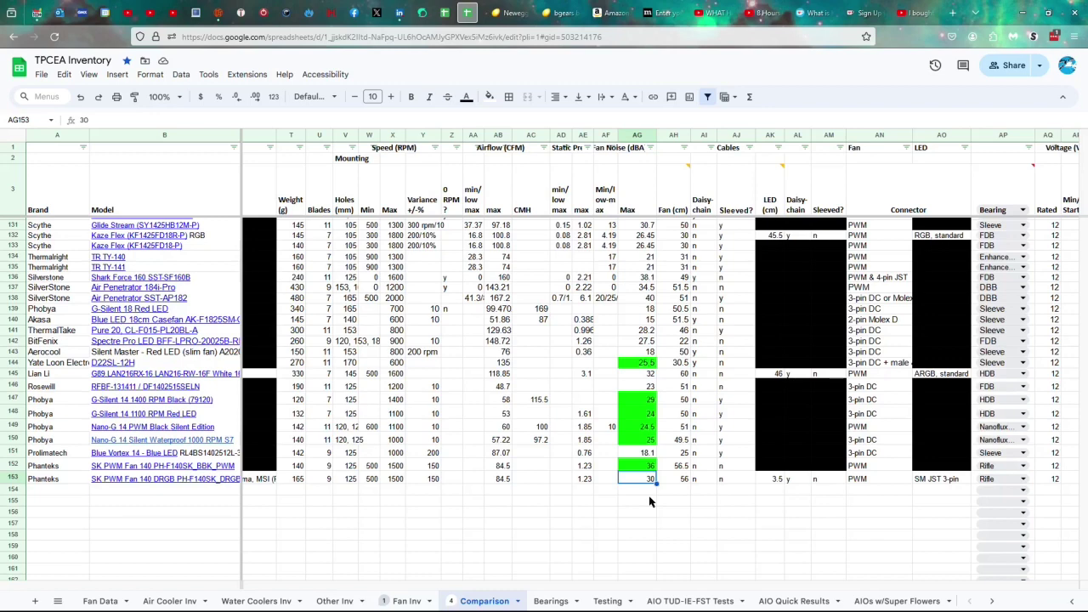
{"action": "key", "text": "alt+Tab"}
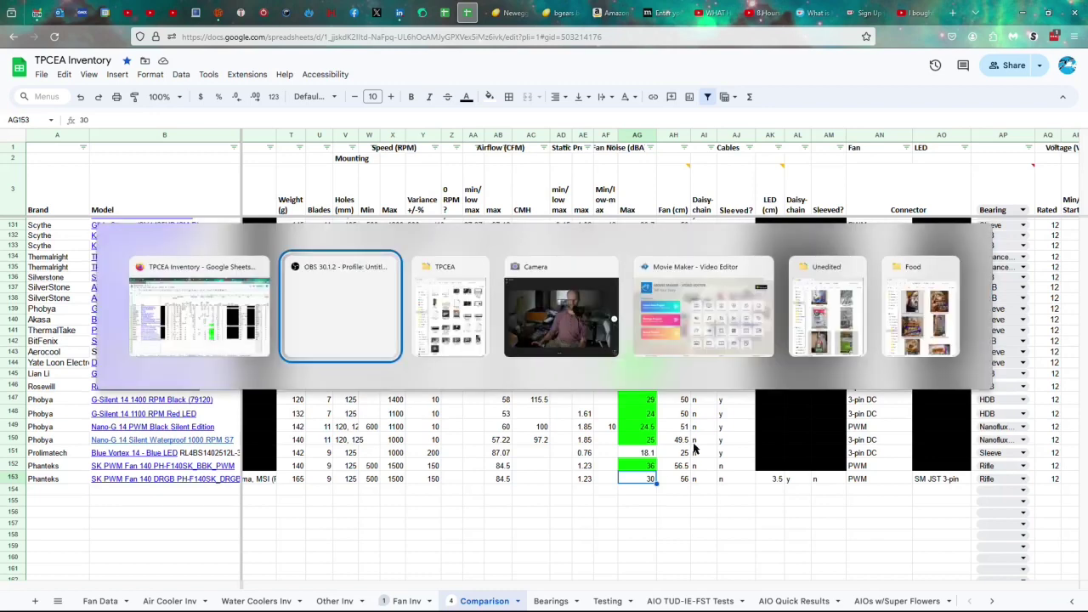
{"action": "key", "text": "Escape"}
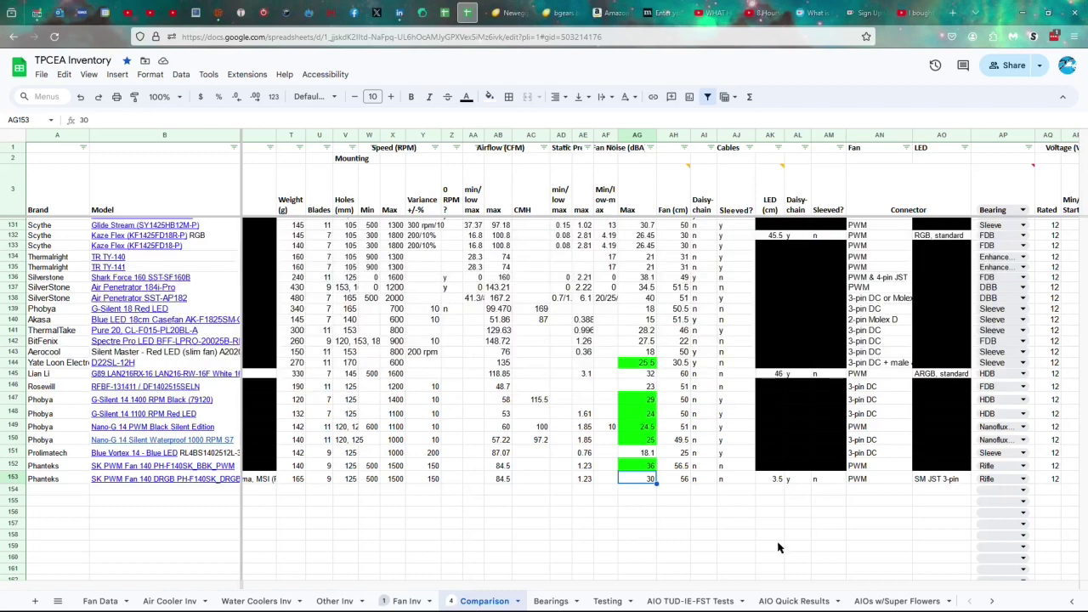
{"action": "key", "text": "ctrl+c"}
{"action": "left_click", "coordinate": [652, 471]}
{"action": "key", "text": "ctrl+v"}
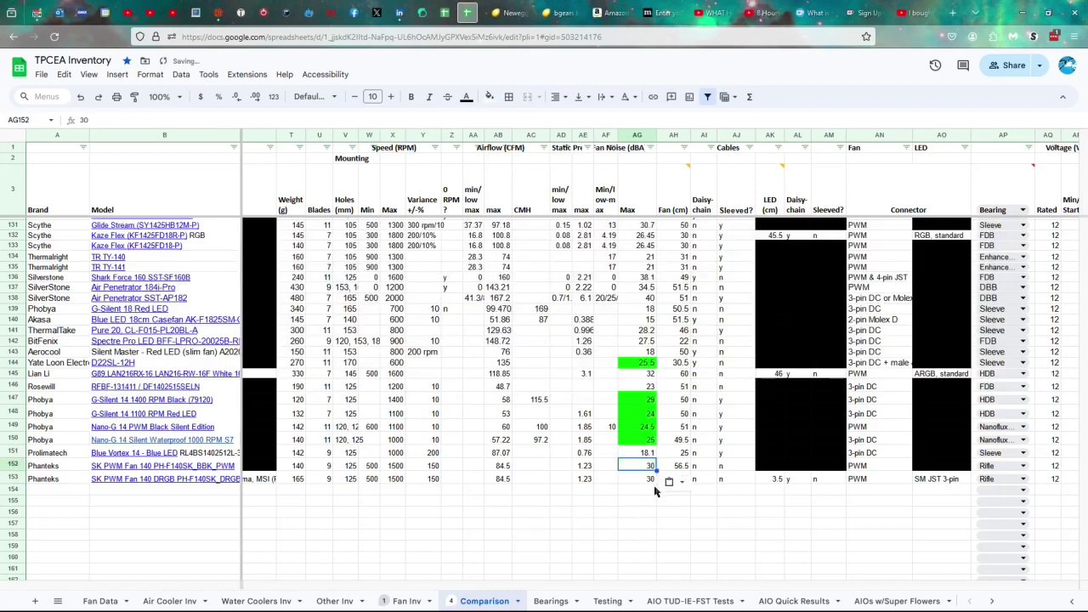
Step: Check the fan cable entries in row 153 and set the Phanteks DRGB fan's LED cable length to 30 cm
{"action": "left_click", "coordinate": [702, 479]}
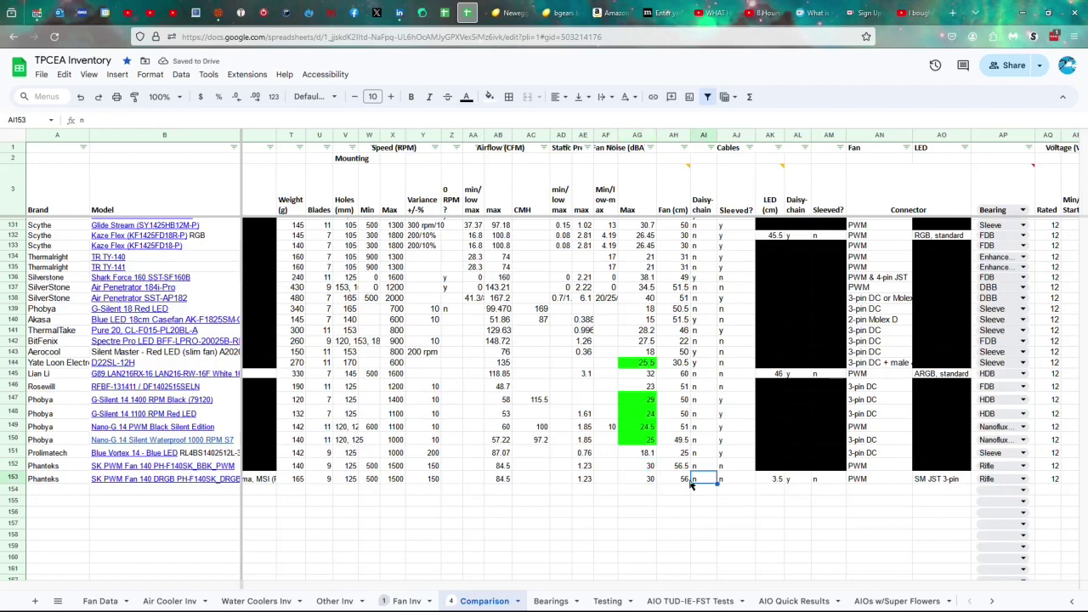
{"action": "left_click", "coordinate": [690, 481]}
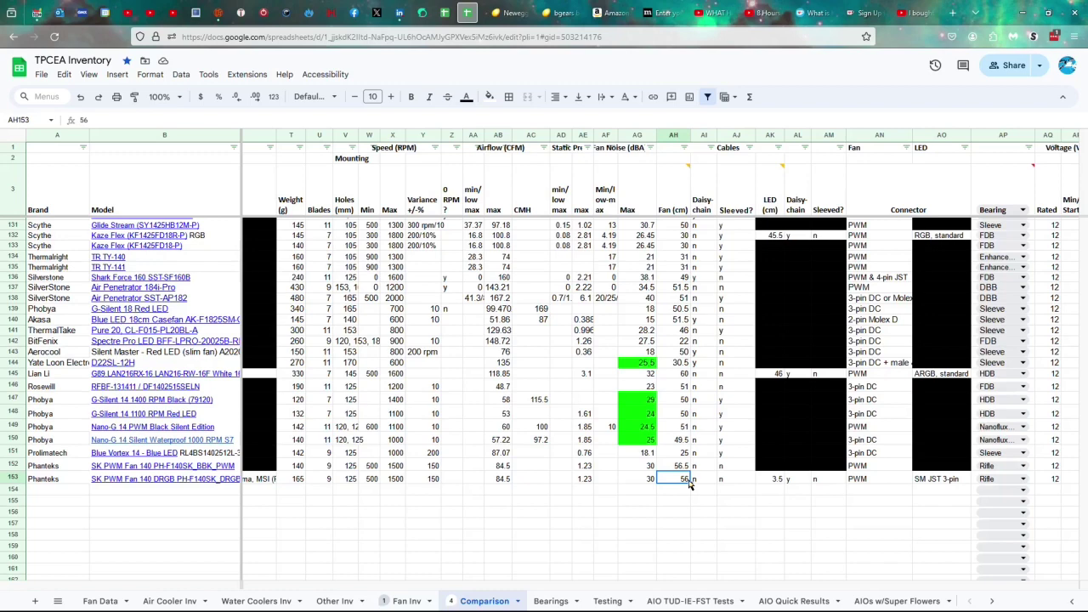
{"action": "key", "text": "Right"}
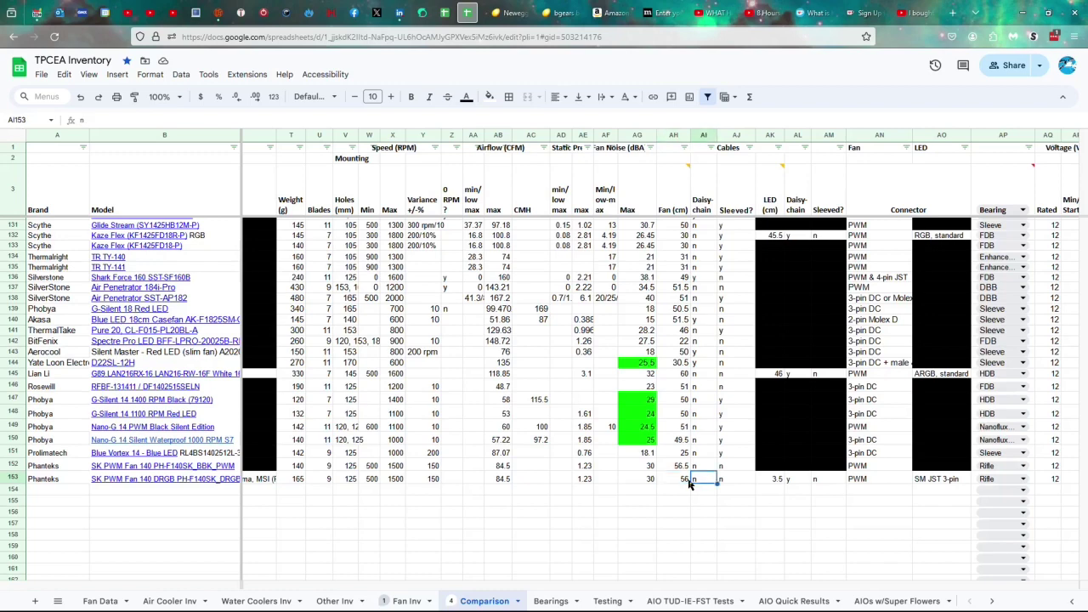
{"action": "key", "text": "Right"}
{"action": "key", "text": "Right"}
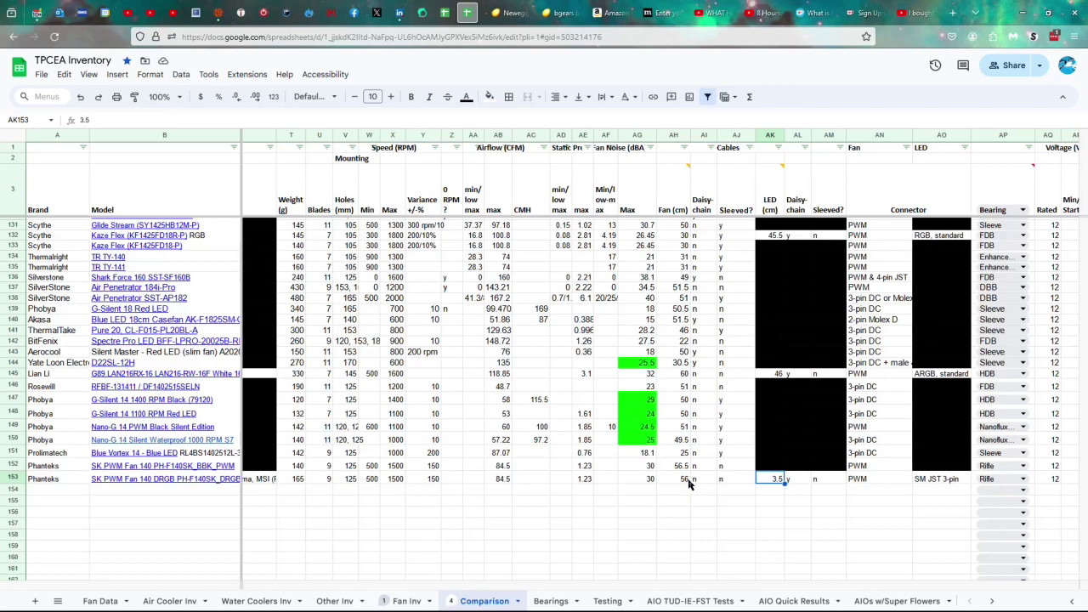
{"action": "key", "text": "alt+Tab"}
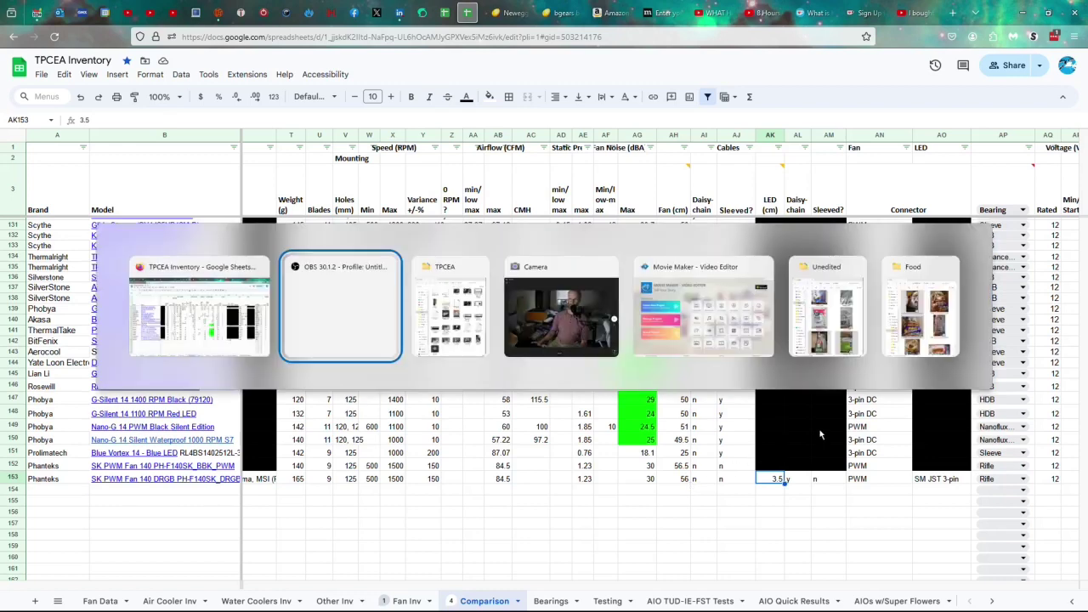
{"action": "key", "text": "Escape"}
{"action": "type", "text": "30"}
{"action": "key", "text": "Tab"}
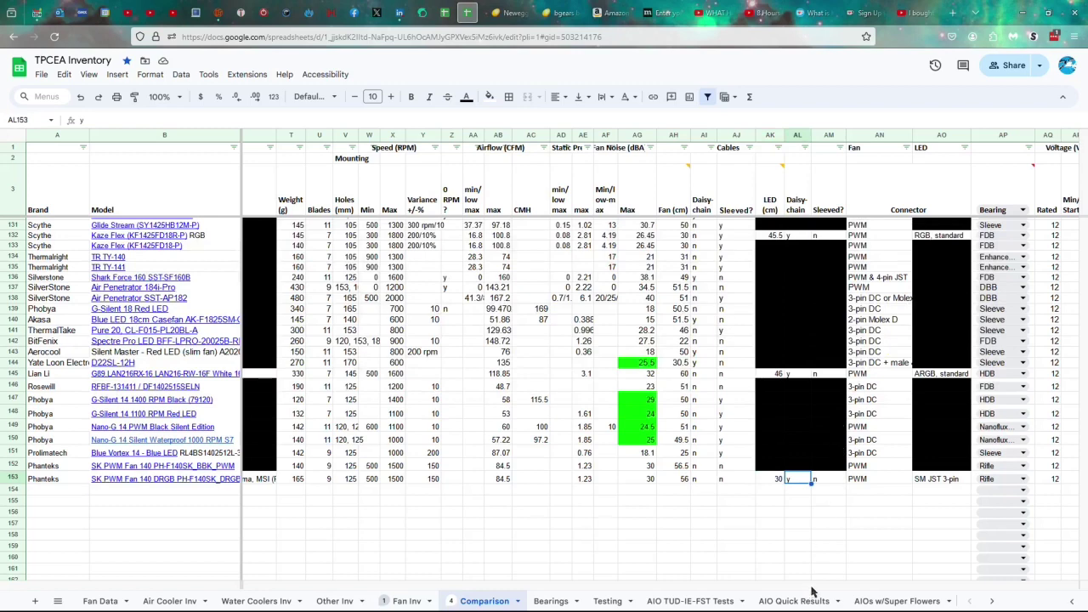
Step: Examine the LED daisy-chain, sleeving, connector and bearing entries of the Phanteks DRGB fan in row 153
{"action": "key", "text": "alt+Tab"}
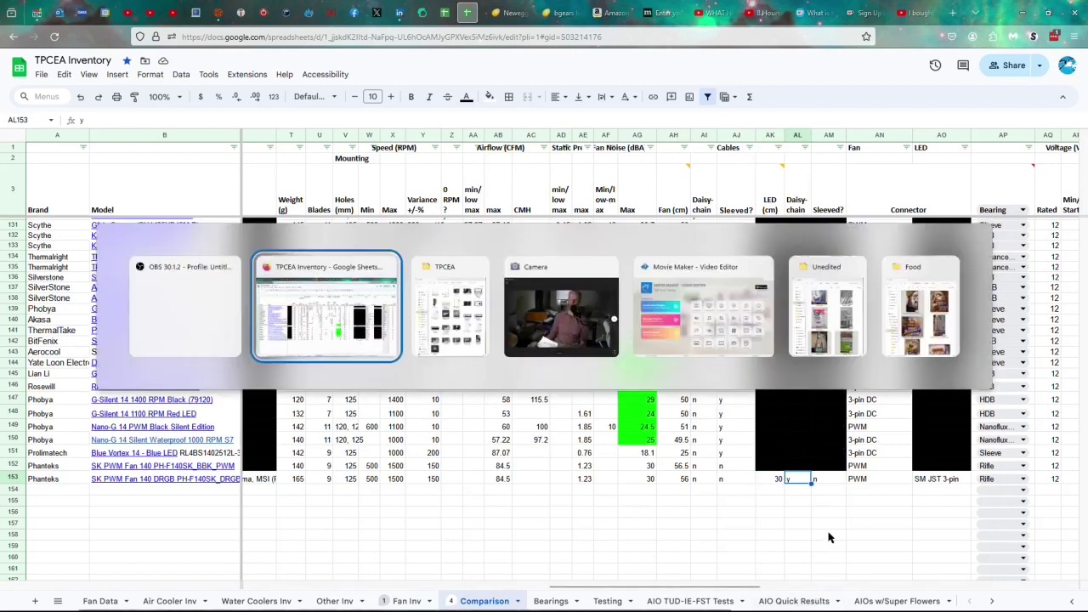
{"action": "key", "text": "Escape"}
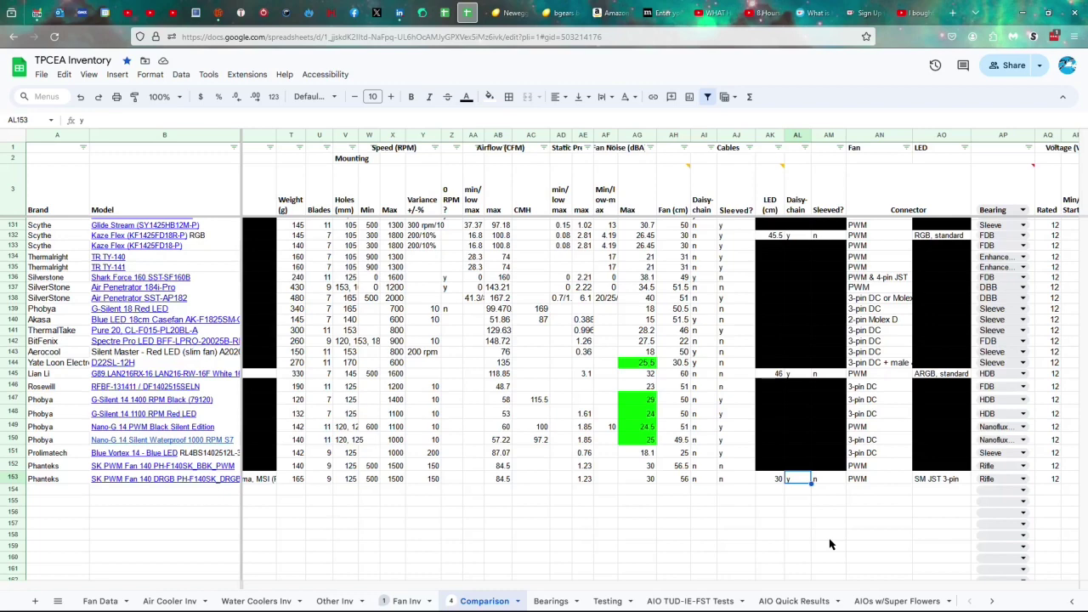
{"action": "key", "text": "Tab"}
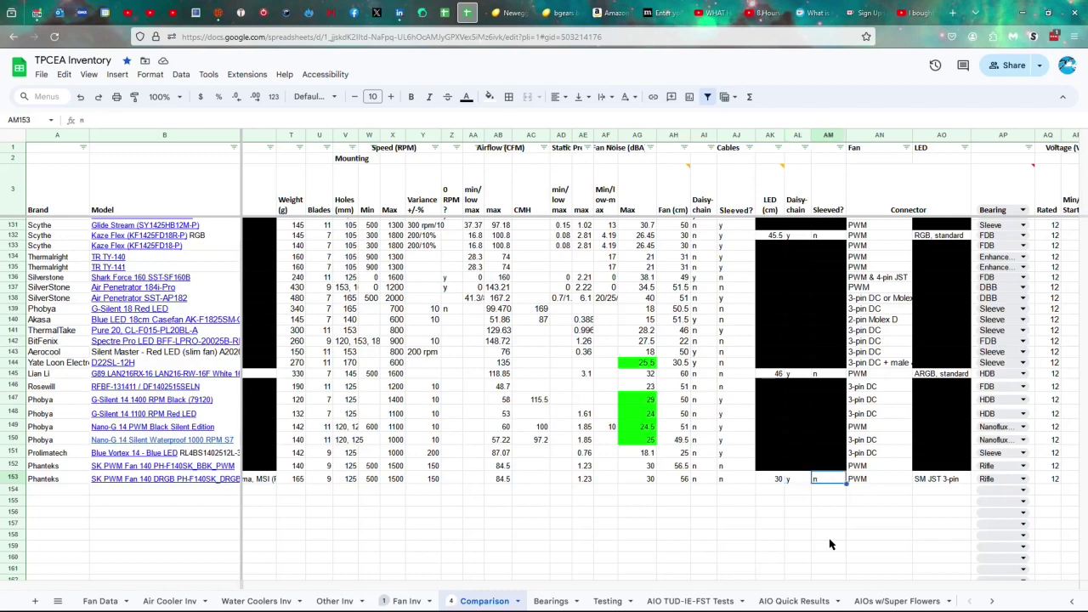
{"action": "key", "text": "Tab"}
{"action": "key", "text": "Tab"}
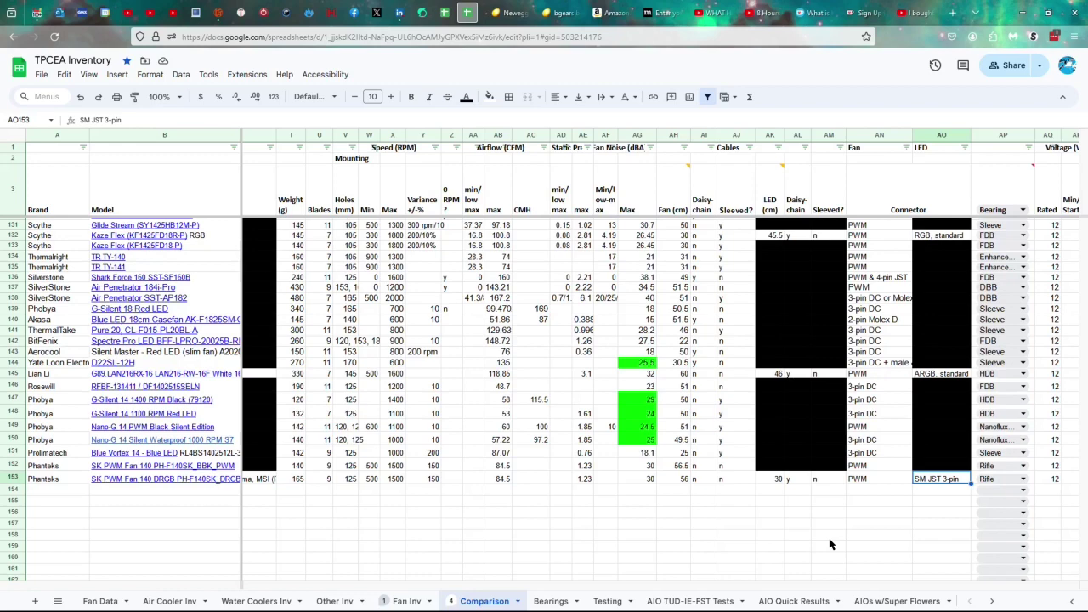
{"action": "key", "text": "Right"}
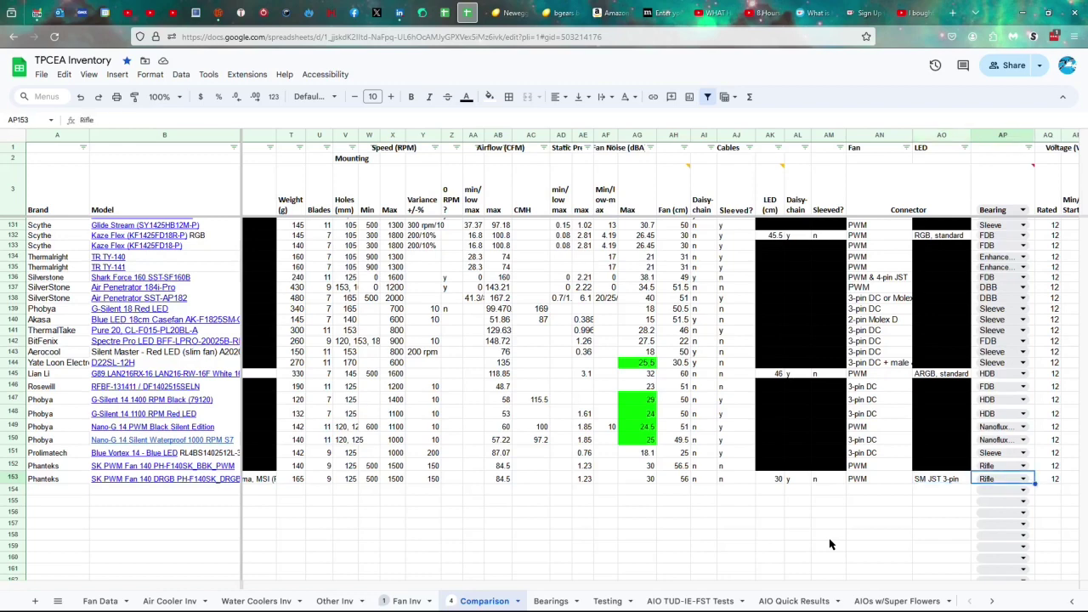
{"action": "key", "text": "Right"}
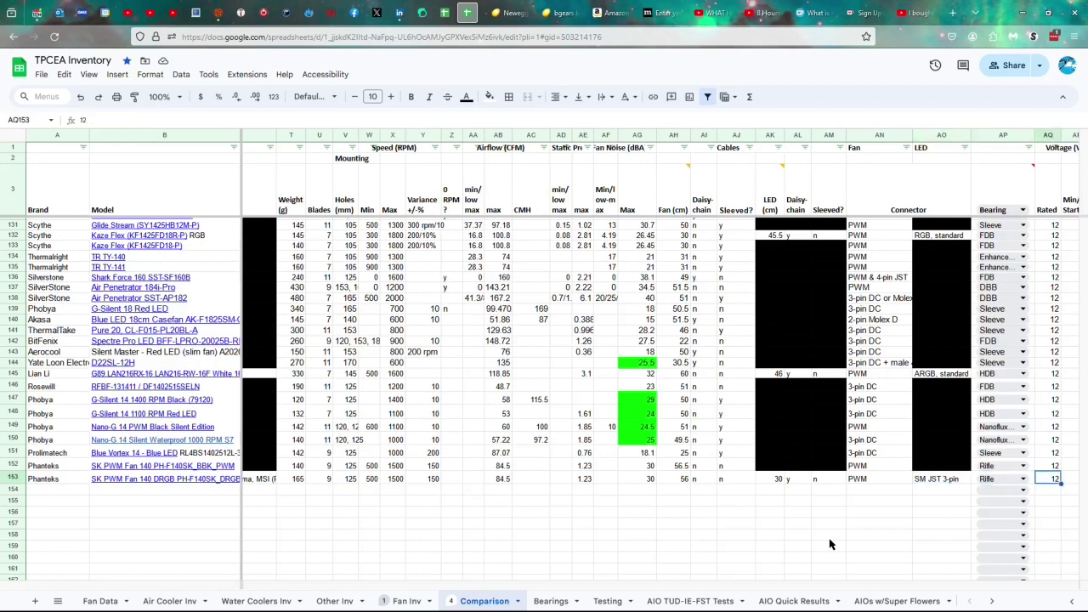
Step: Review the voltage, power, amperage and LED voltage entries of the Phanteks DRGB fan in row 153
{"action": "left_click_drag", "start_coordinate": [755, 590], "coordinate": [950, 564]}
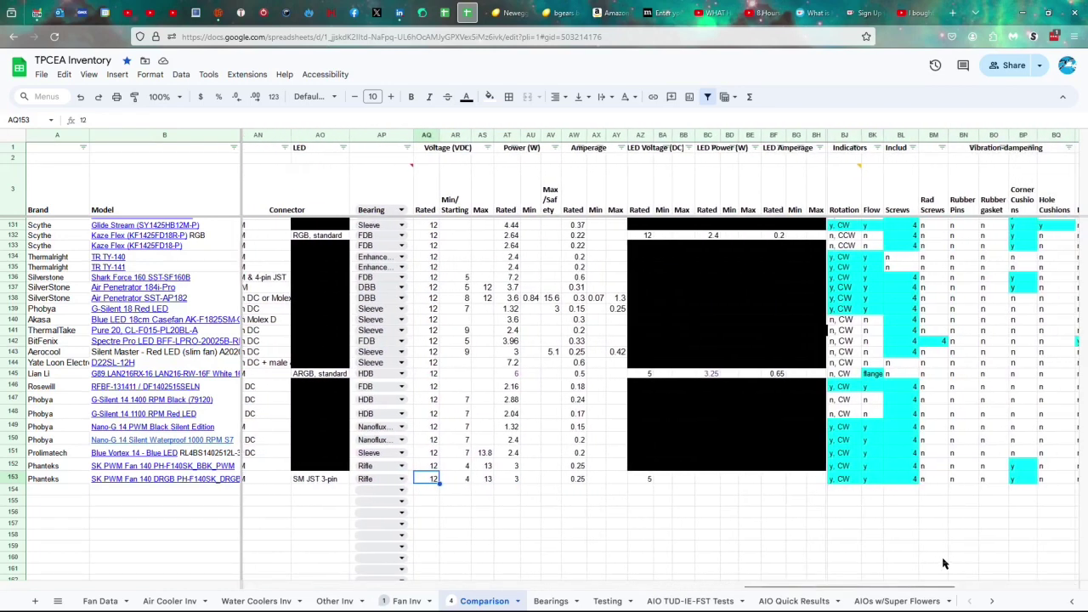
{"action": "key", "text": "Right"}
{"action": "key", "text": "Right"}
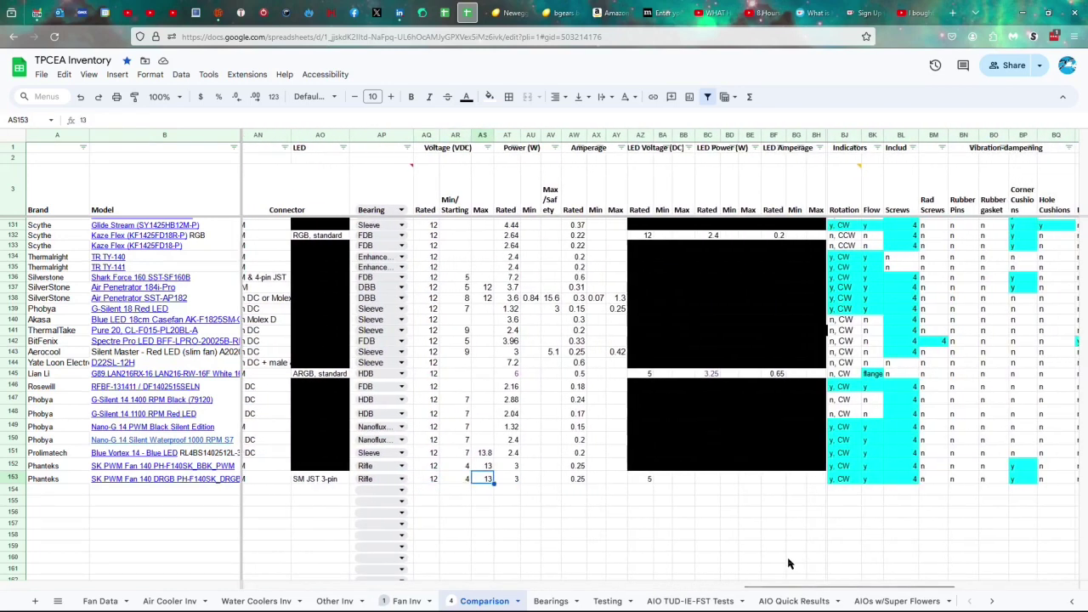
{"action": "key", "text": "Right"}
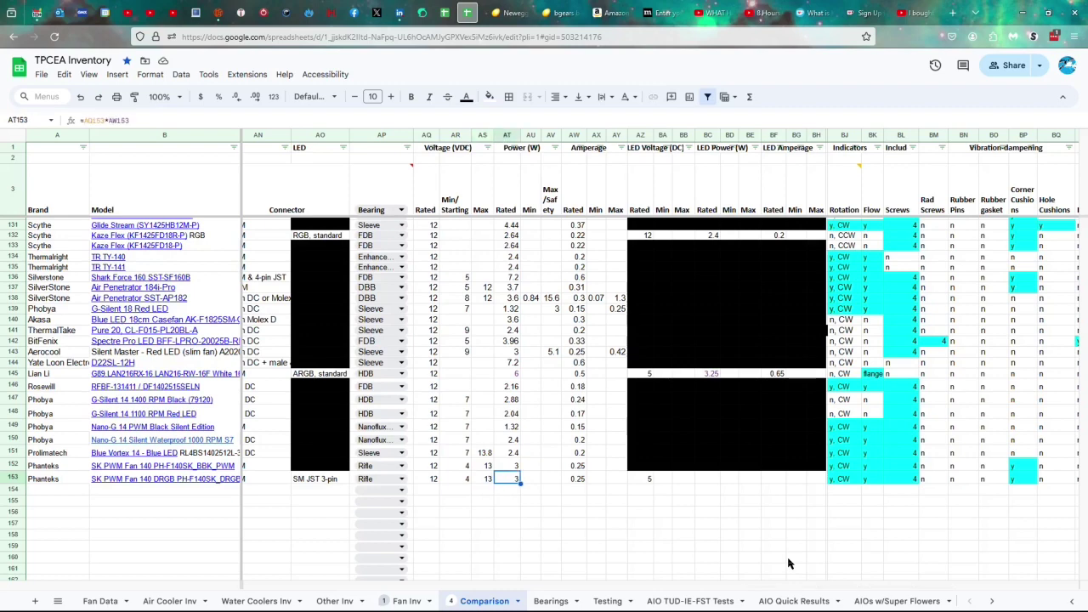
{"action": "key", "text": "Right"}
{"action": "key", "text": "Right"}
{"action": "key", "text": "Right"}
{"action": "key", "text": "Right"}
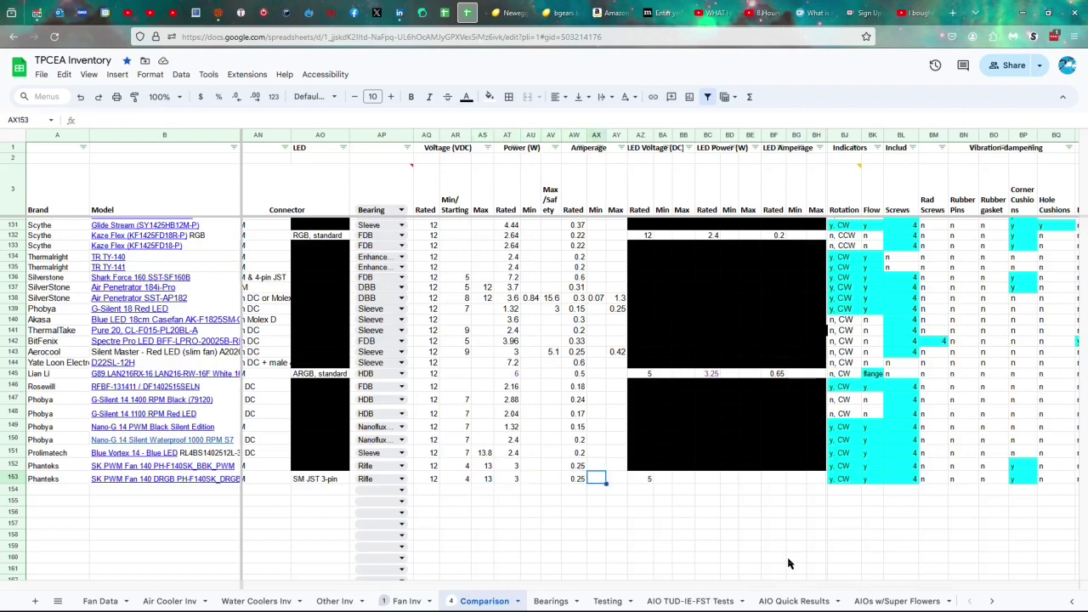
{"action": "key", "text": "Right"}
{"action": "key", "text": "Right"}
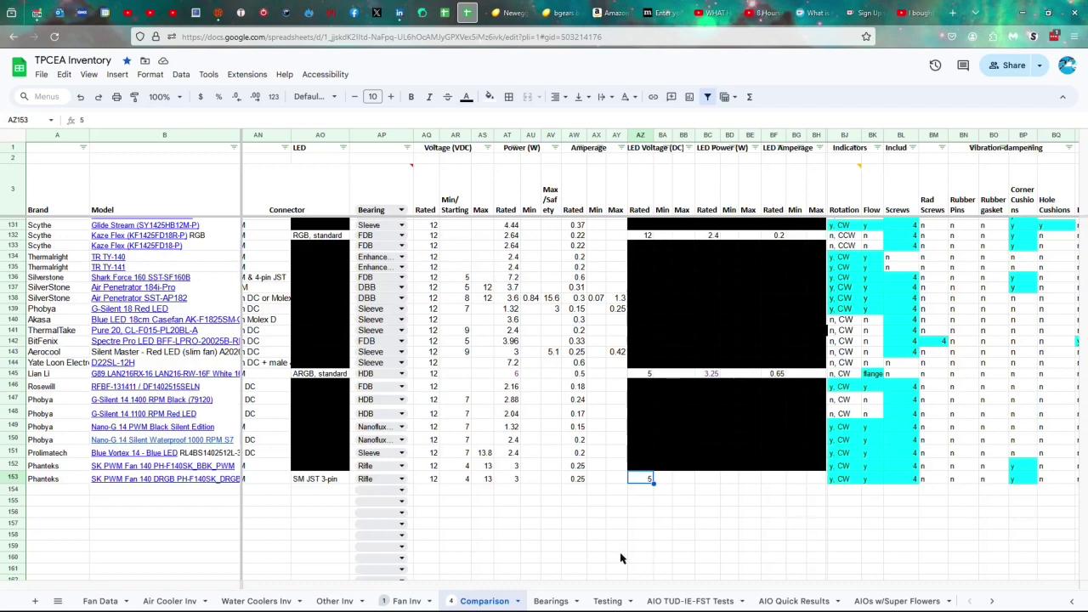
Step: Examine the rotation indicator and splitter adapter entries of the Phanteks DRGB fan in row 153, then leave the spreadsheet window
{"action": "left_click_drag", "start_coordinate": [806, 587], "coordinate": [979, 584]}
{"action": "left_click", "coordinate": [471, 481]}
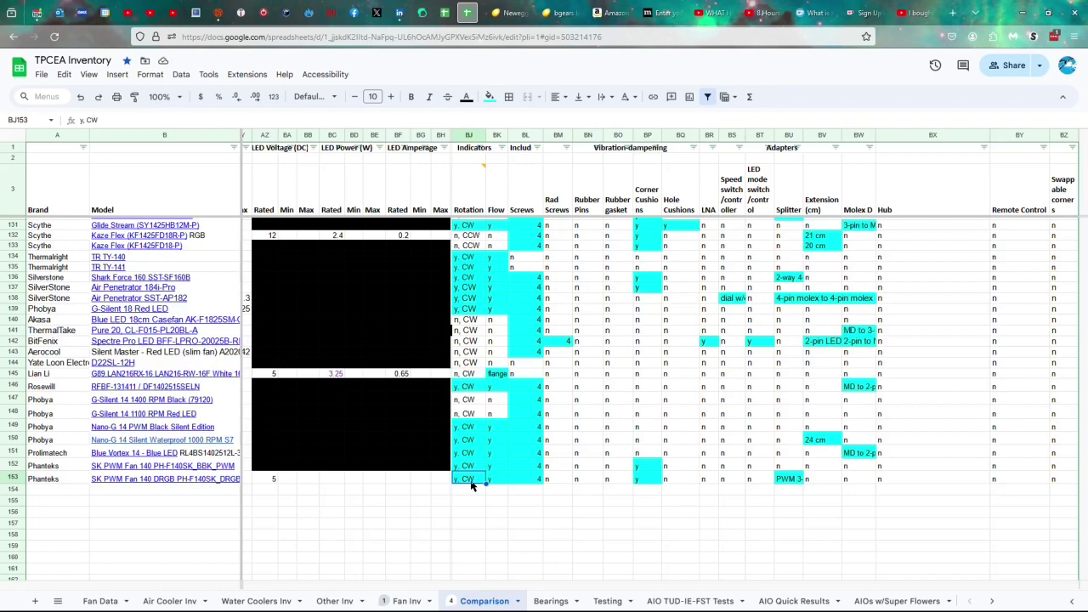
{"action": "left_click", "coordinate": [794, 479]}
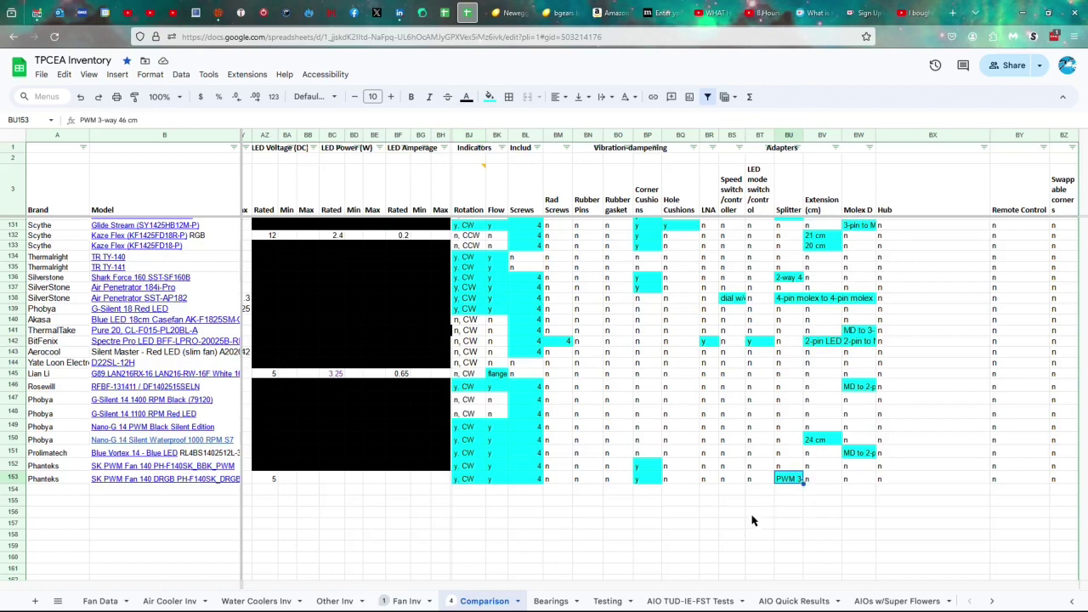
{"action": "key", "text": "alt+Tab"}
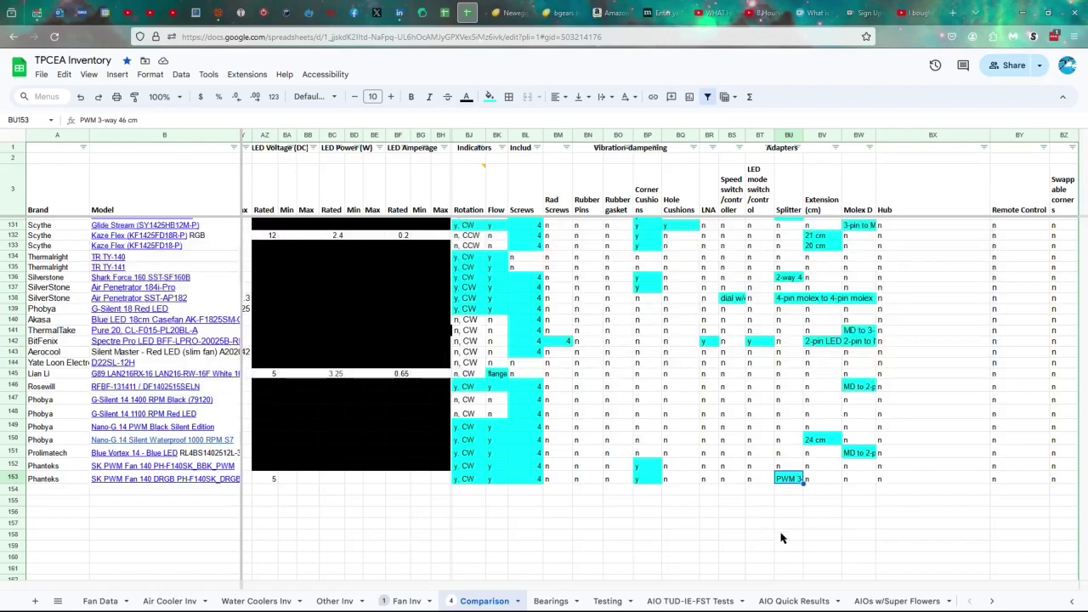
{"action": "key", "text": "alt+Tab"}
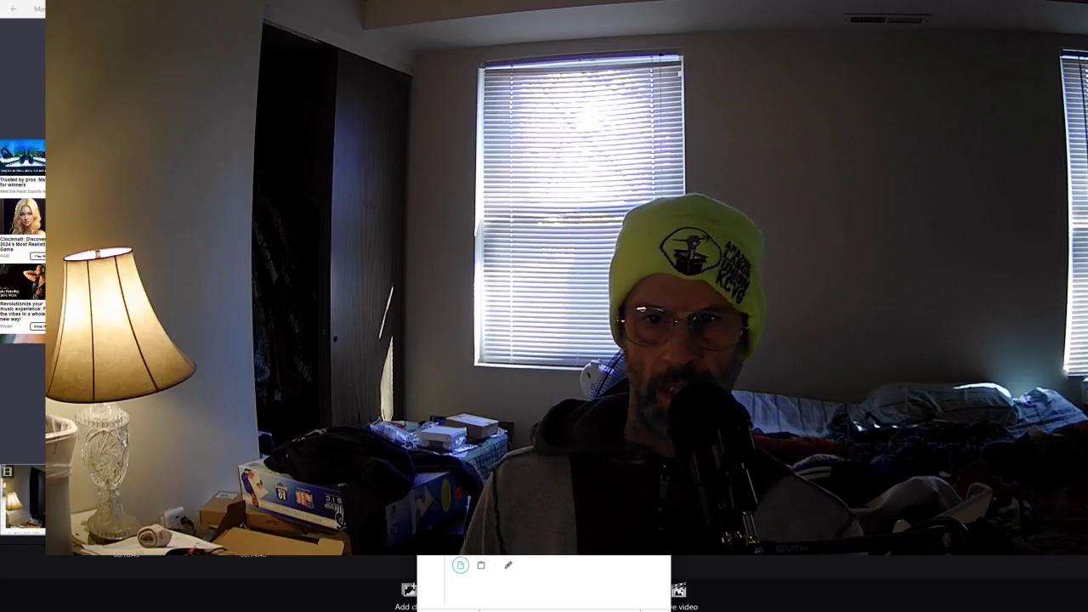